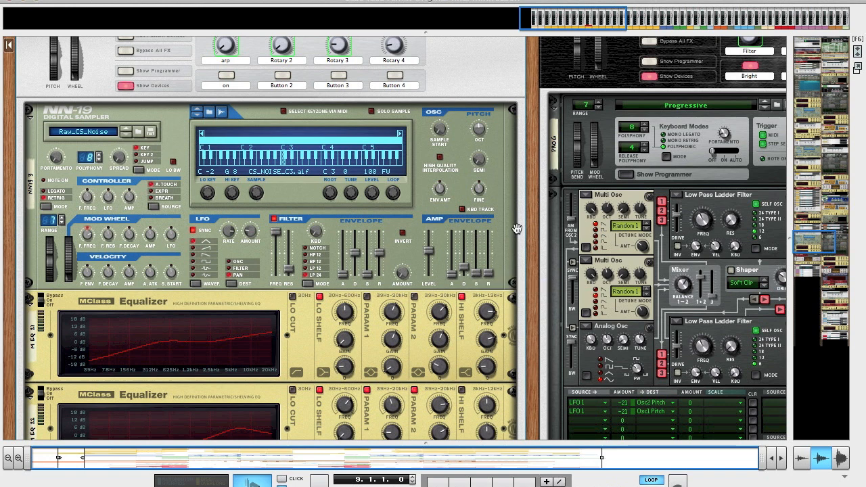
- Play the Noise track's loop while comparing its sequencer clips with the NN-19 sampler in the full-size rack
{"action": "scroll", "coordinate": [493, 179], "scroll_direction": "down", "scroll_amount": 2}
{"action": "scroll", "coordinate": [495, 184], "scroll_direction": "down", "scroll_amount": 3}
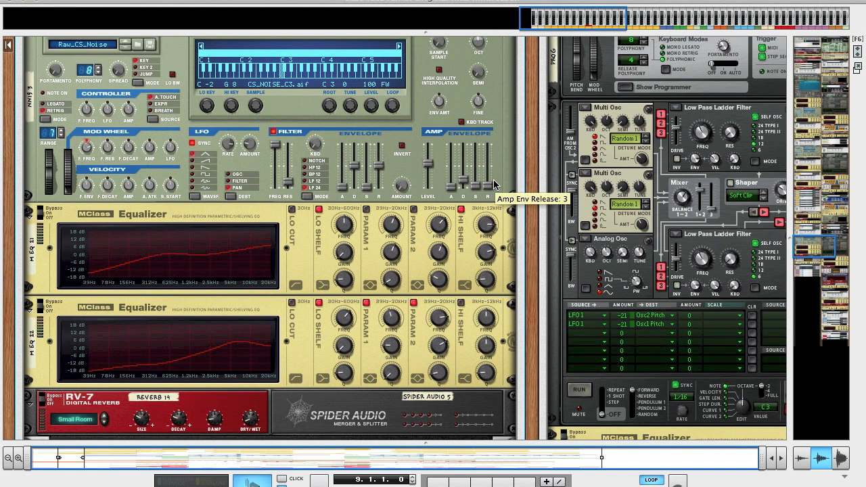
{"action": "key", "text": "F6"}
{"action": "key", "text": "F7"}
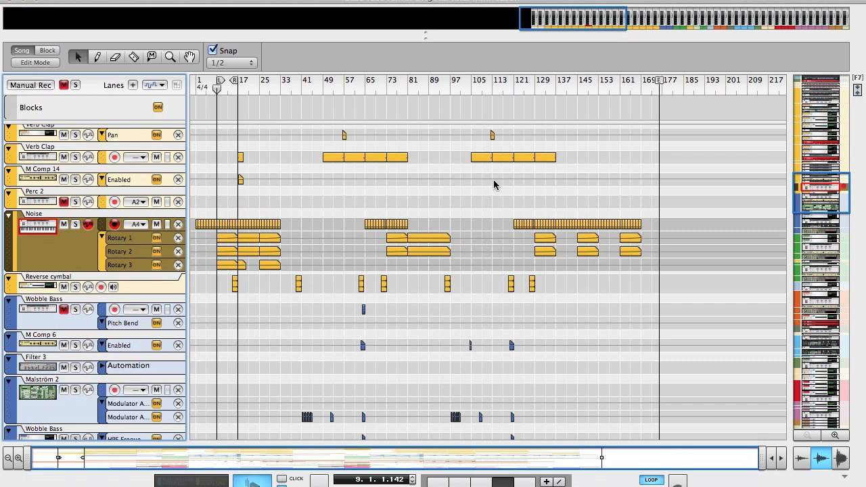
{"action": "key", "text": "F7"}
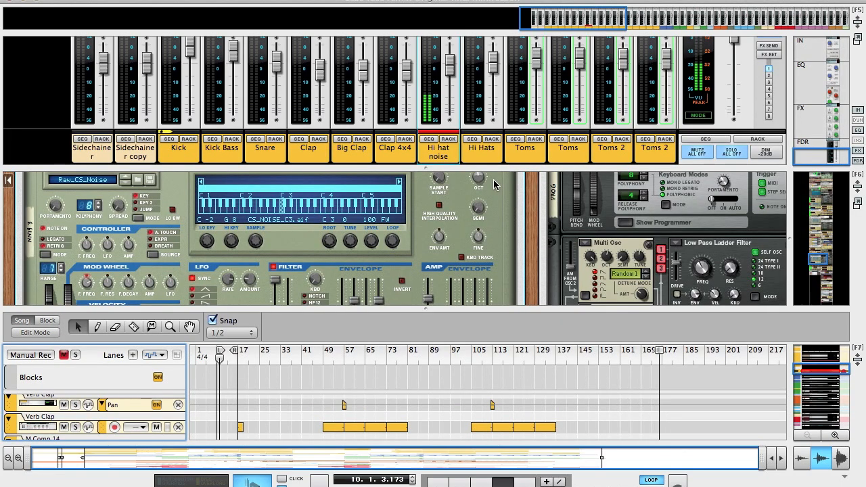
{"action": "key", "text": "F6"}
{"action": "mouse_move", "coordinate": [476, 181]}
{"action": "left_mouse_down"}
{"action": "mouse_move", "coordinate": [477, 194]}
{"action": "mouse_move", "coordinate": [478, 184]}
{"action": "left_mouse_up"}
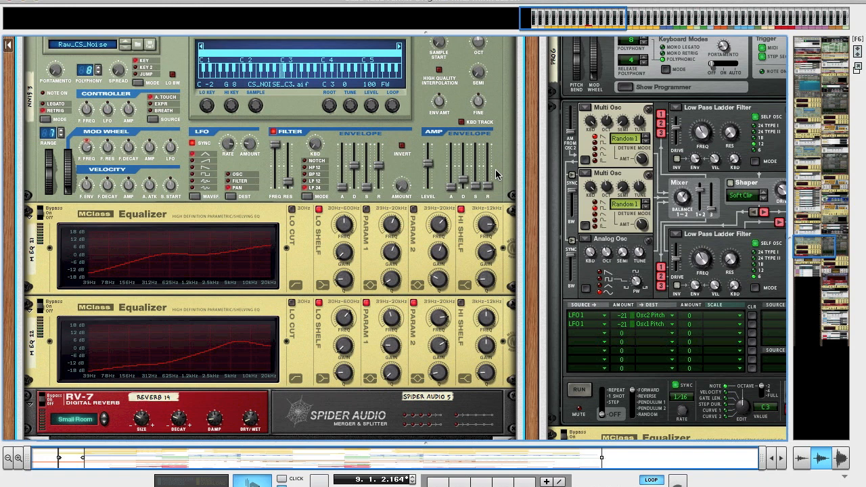
- Load the CS_NOISE_C3.aif sample from the Yamaha CS 80 Samples folder into the NN-19 sampler
{"action": "scroll", "coordinate": [484, 144], "scroll_direction": "up", "scroll_amount": 3}
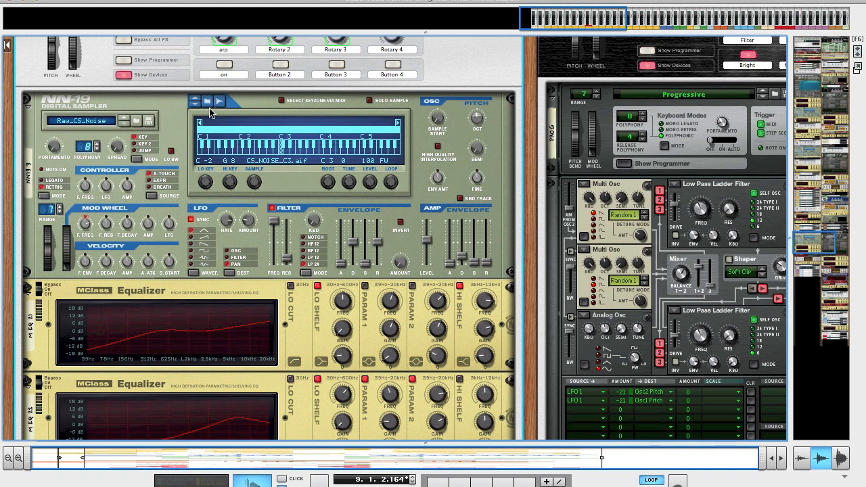
{"action": "scroll", "coordinate": [321, 189], "scroll_direction": "down", "scroll_amount": 1}
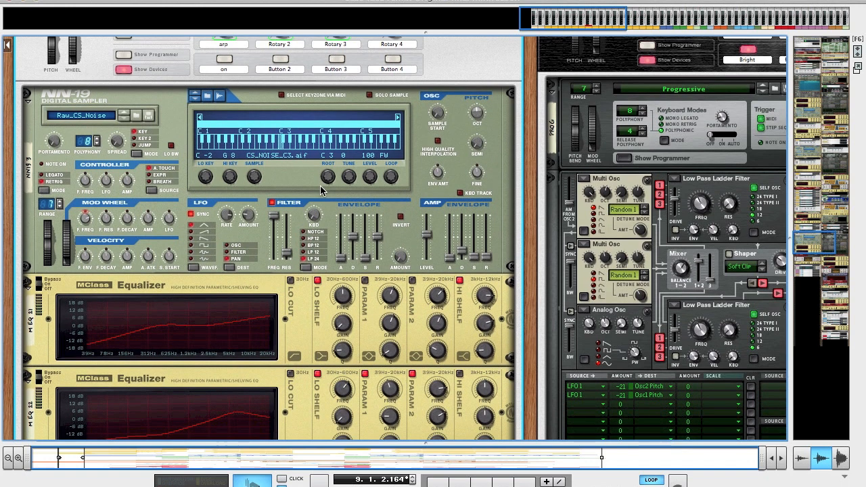
{"action": "scroll", "coordinate": [320, 185], "scroll_direction": "down", "scroll_amount": 3}
{"action": "scroll", "coordinate": [320, 186], "scroll_direction": "up", "scroll_amount": 5}
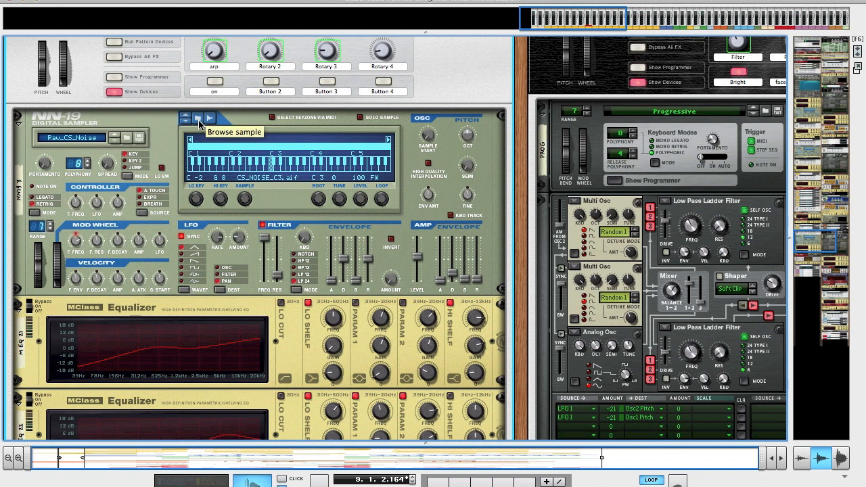
{"action": "left_click", "coordinate": [198, 120]}
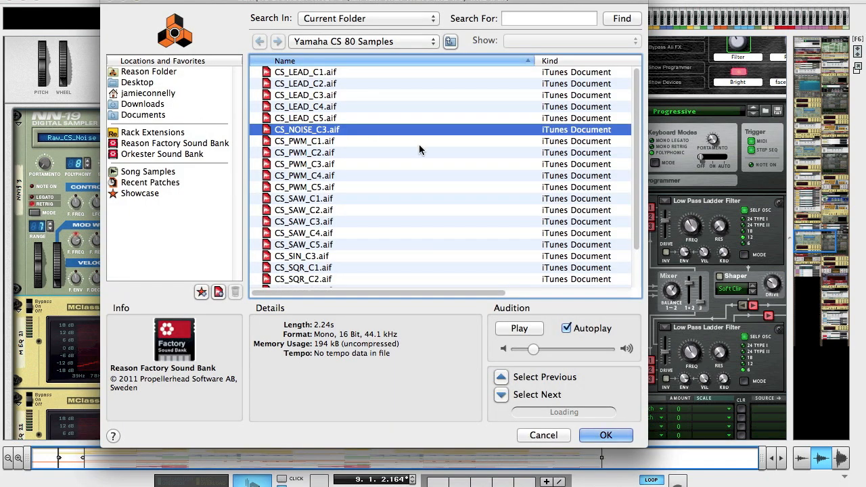
{"action": "left_click", "coordinate": [362, 45]}
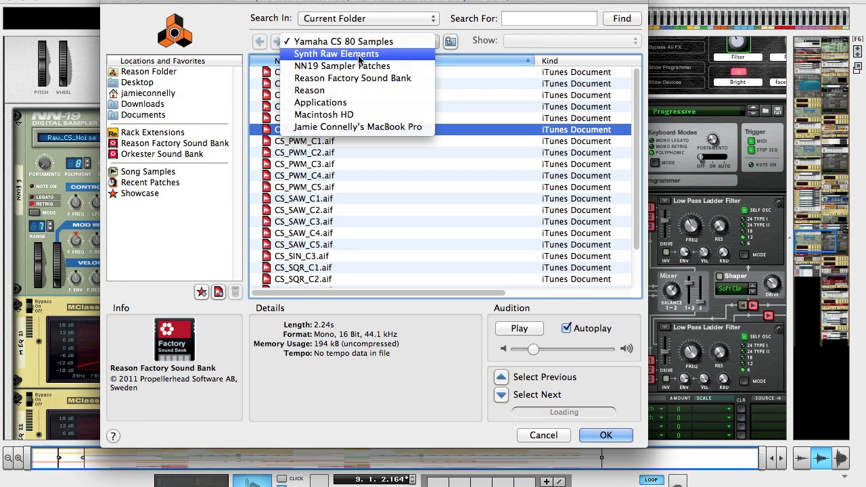
{"action": "left_click", "coordinate": [250, 39]}
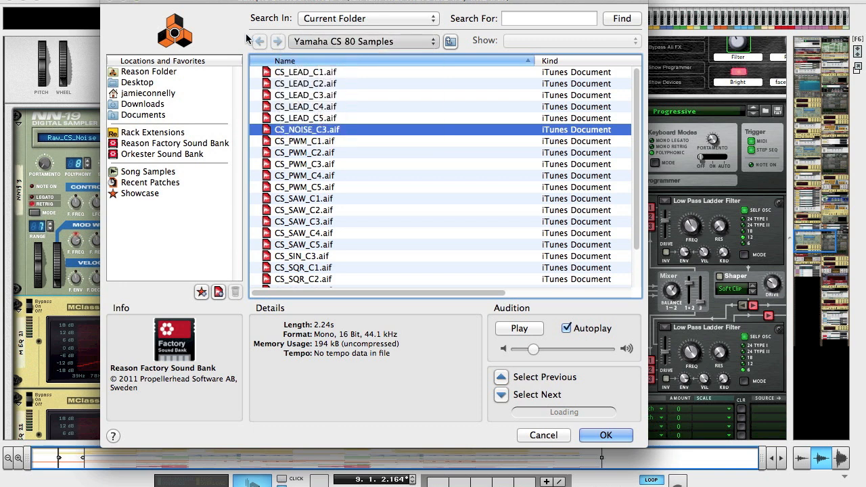
{"action": "double_click", "coordinate": [298, 131]}
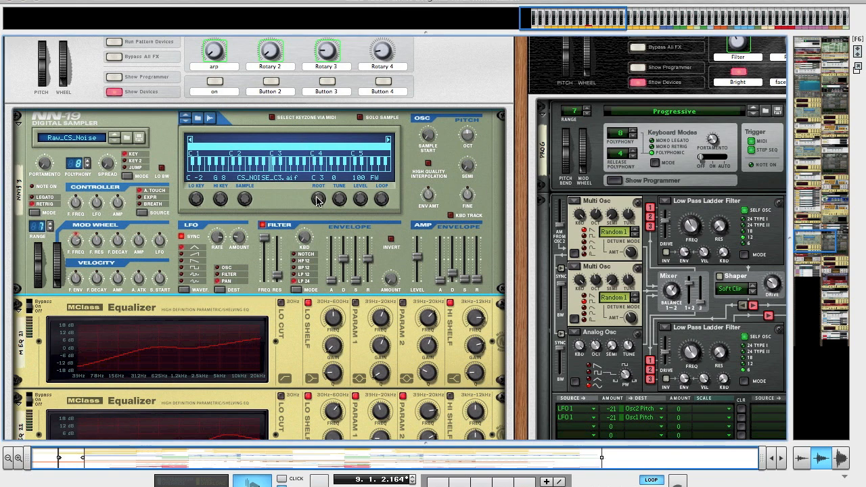
- Audition the noise sample with the on-screen piano keys and inspect the NN-19's amp envelope decay, release and LFO amount
{"action": "key", "text": "F4"}
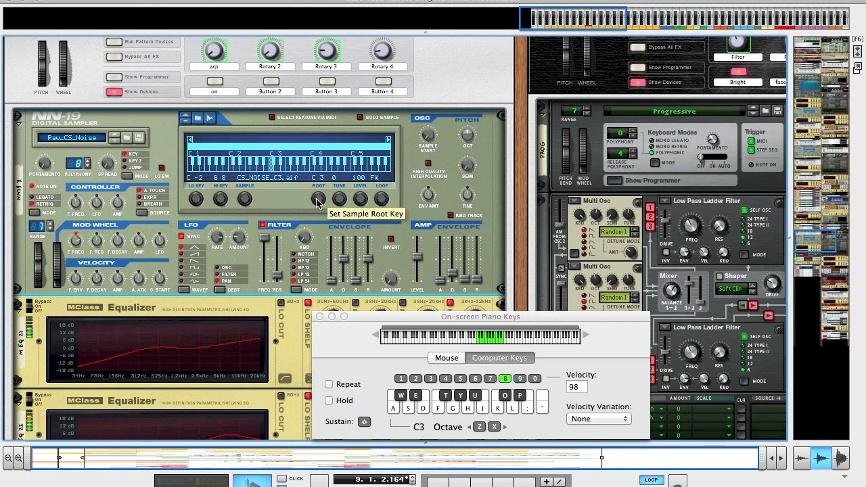
{"action": "left_click", "coordinate": [319, 316]}
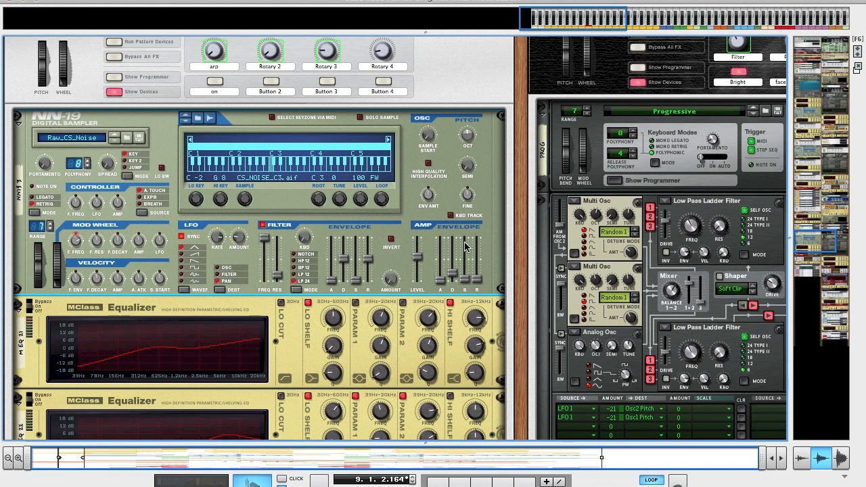
{"action": "mouse_move", "coordinate": [459, 254]}
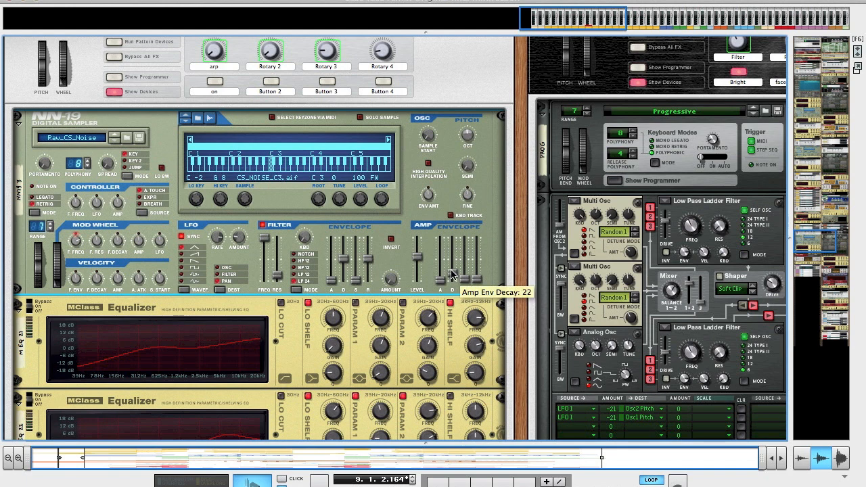
{"action": "mouse_move", "coordinate": [477, 291]}
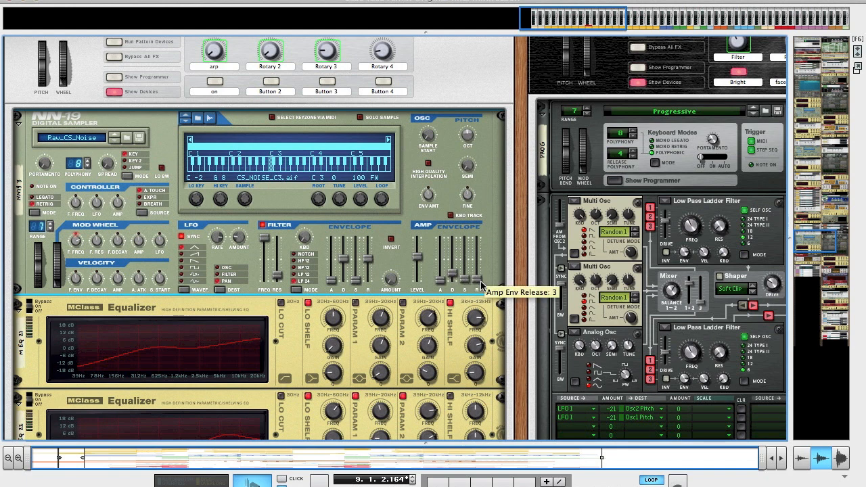
{"action": "mouse_move", "coordinate": [453, 273]}
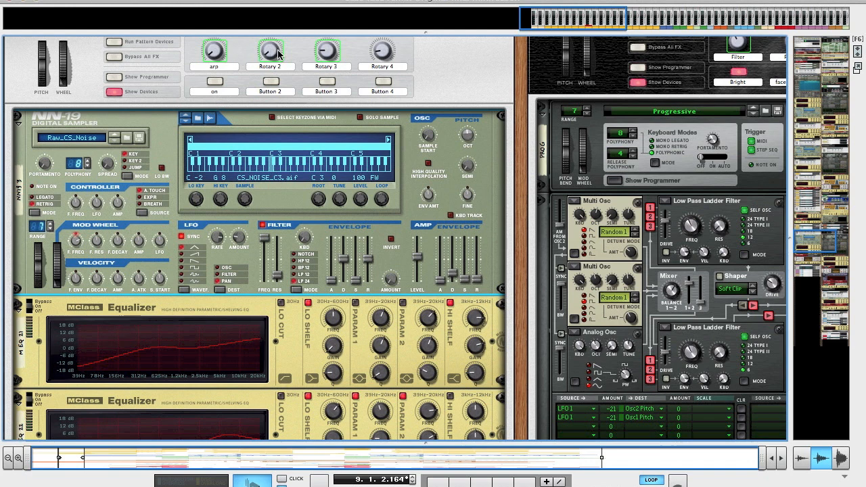
{"action": "mouse_move", "coordinate": [335, 53]}
{"action": "mouse_move", "coordinate": [234, 244]}
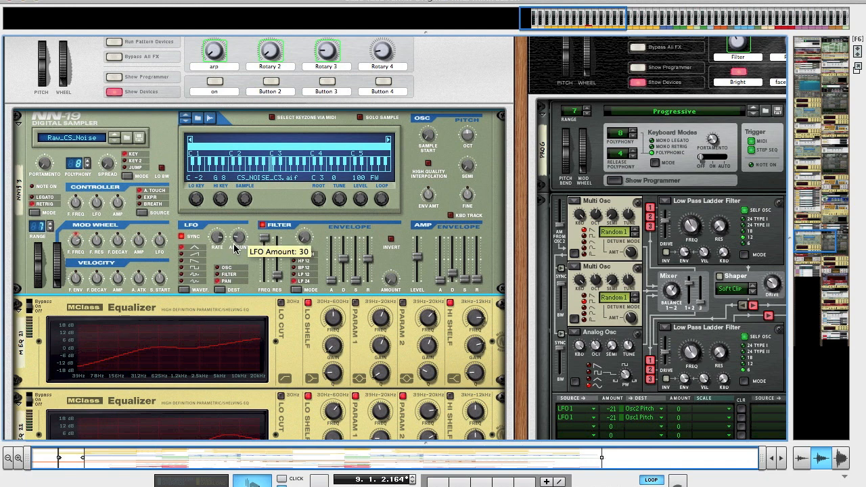
- Play the loop and vary the NN-19's LFO rate up and back down
{"action": "key", "text": "space"}
{"action": "key", "text": "space"}
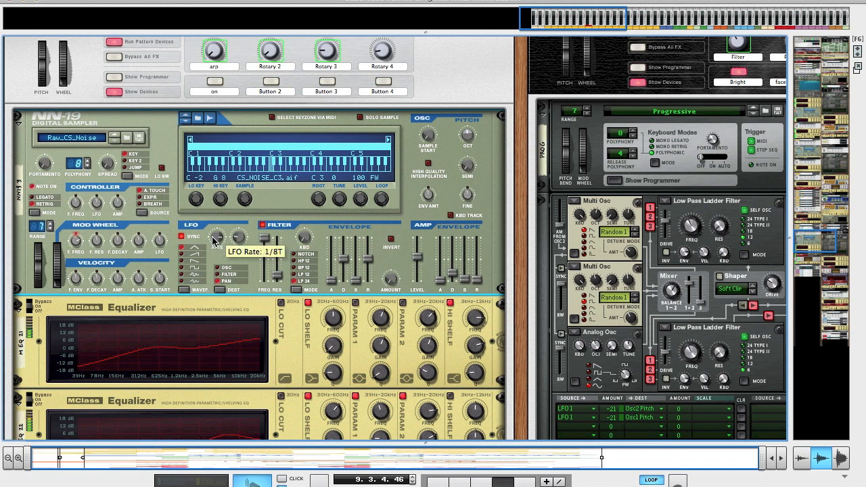
{"action": "left_click_drag", "start_coordinate": [215, 248], "coordinate": [244, 210]}
{"action": "left_click_drag", "start_coordinate": [218, 246], "coordinate": [220, 268]}
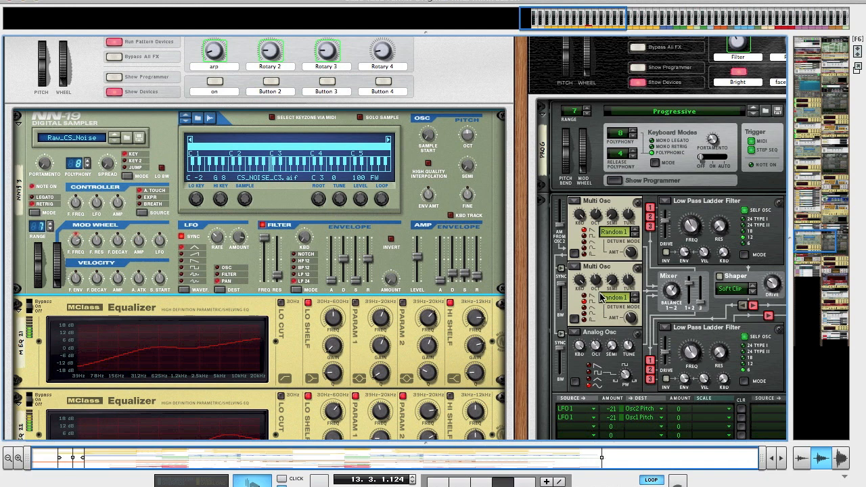
- Examine the effects chain below the NN-19: two MClass equalizers, RV-7 reverb, Spider Audio, BV512 vocoder and MClass Compressor
{"action": "scroll", "coordinate": [355, 275], "scroll_direction": "down", "scroll_amount": 3}
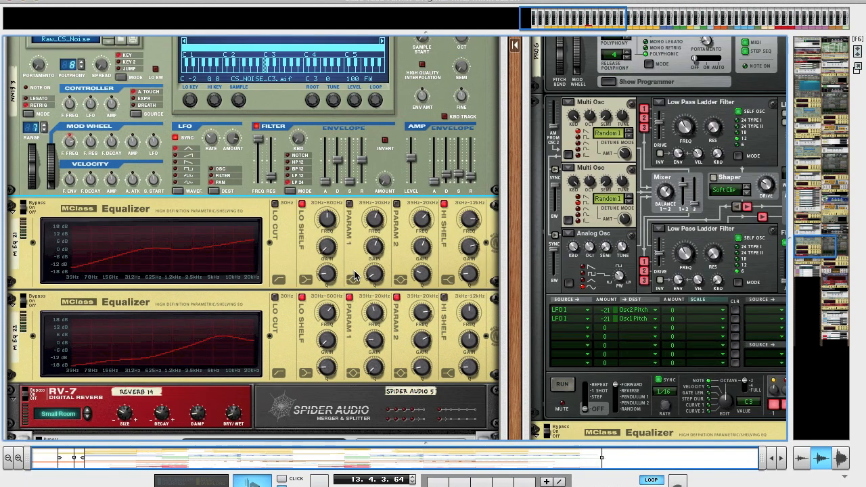
{"action": "scroll", "coordinate": [368, 213], "scroll_direction": "down", "scroll_amount": 1}
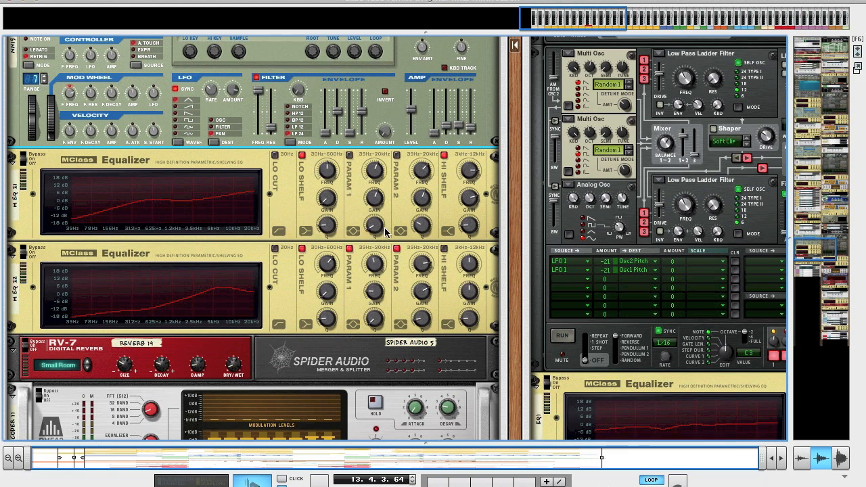
{"action": "scroll", "coordinate": [387, 273], "scroll_direction": "down", "scroll_amount": 2}
{"action": "scroll", "coordinate": [387, 273], "scroll_direction": "down", "scroll_amount": 2}
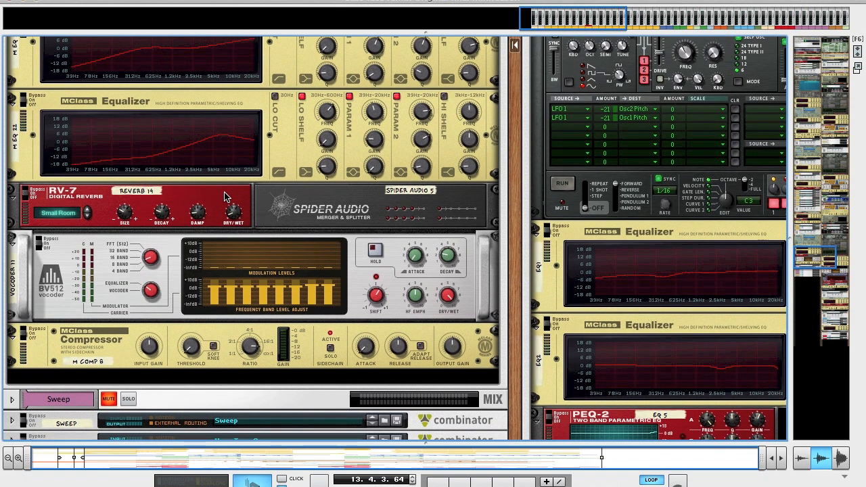
{"action": "scroll", "coordinate": [226, 197], "scroll_direction": "down", "scroll_amount": 1}
{"action": "left_click", "coordinate": [95, 326]}
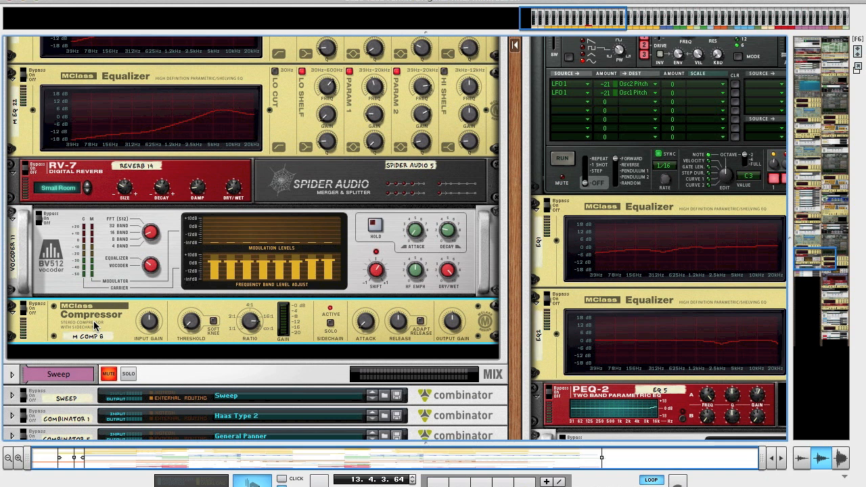
- Show the sequencer at full size with the ReGroove Mixer open
{"action": "key", "text": "F6"}
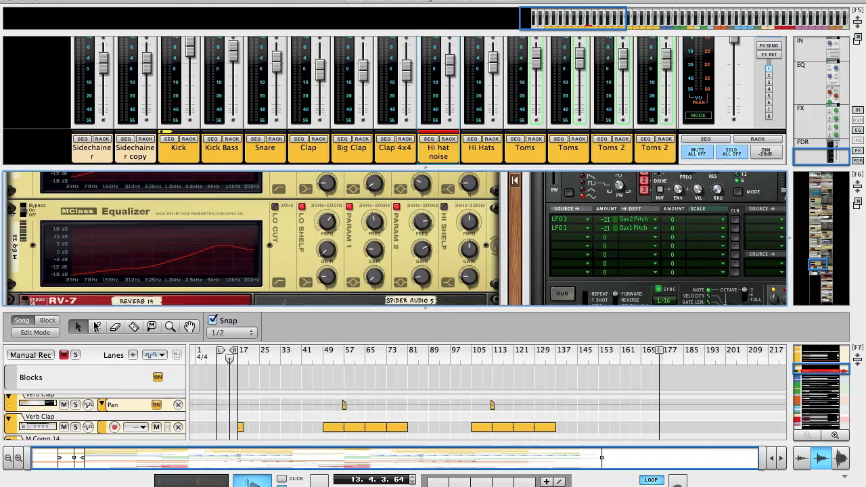
{"action": "key", "text": "F7"}
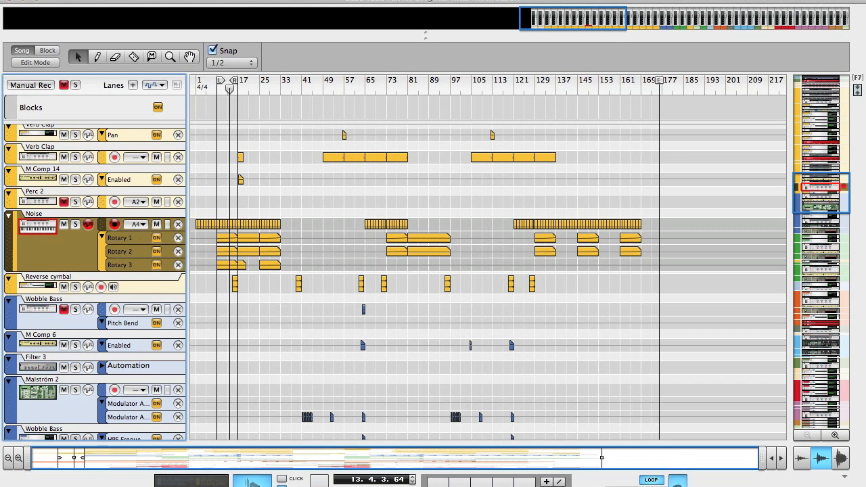
{"action": "left_click", "coordinate": [677, 480]}
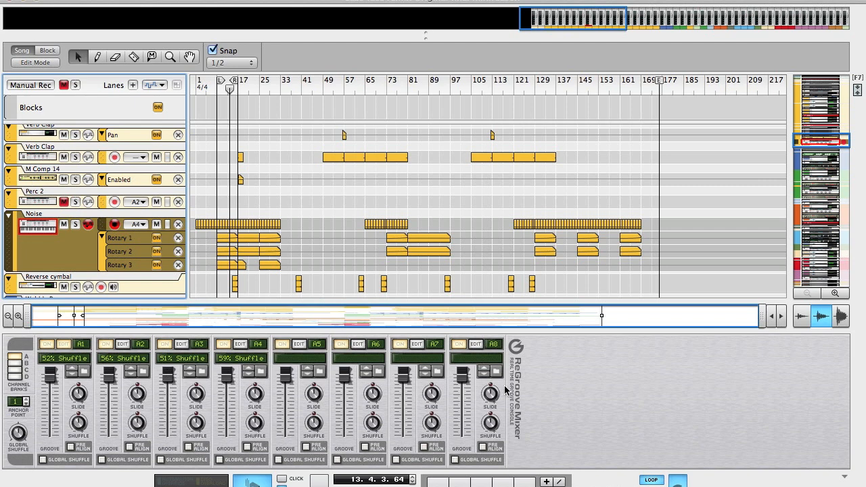
- Load the MPC-60 groove patch 59% Shuffle.grov into ReGroove channel A4
{"action": "left_click", "coordinate": [261, 372]}
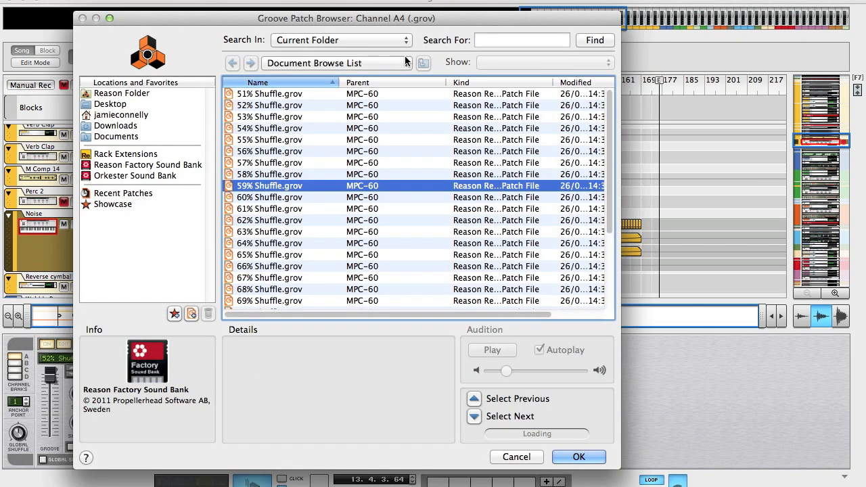
{"action": "left_click", "coordinate": [359, 63]}
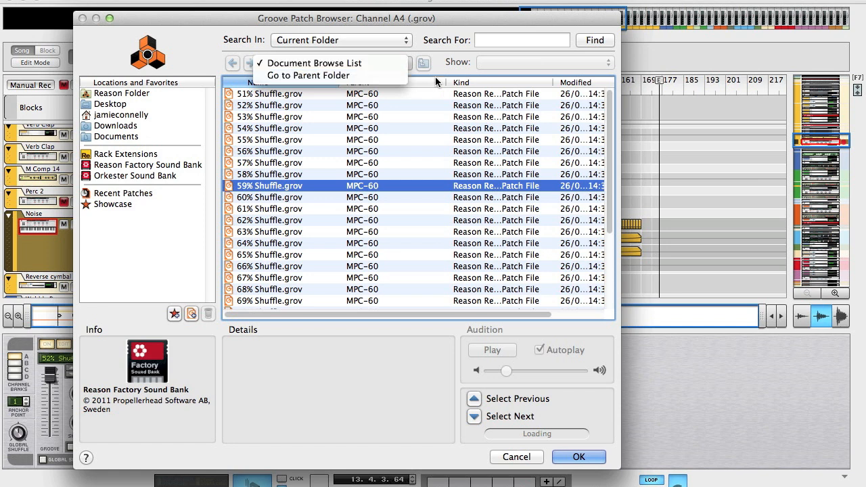
{"action": "left_click", "coordinate": [457, 78]}
{"action": "left_click", "coordinate": [564, 457]}
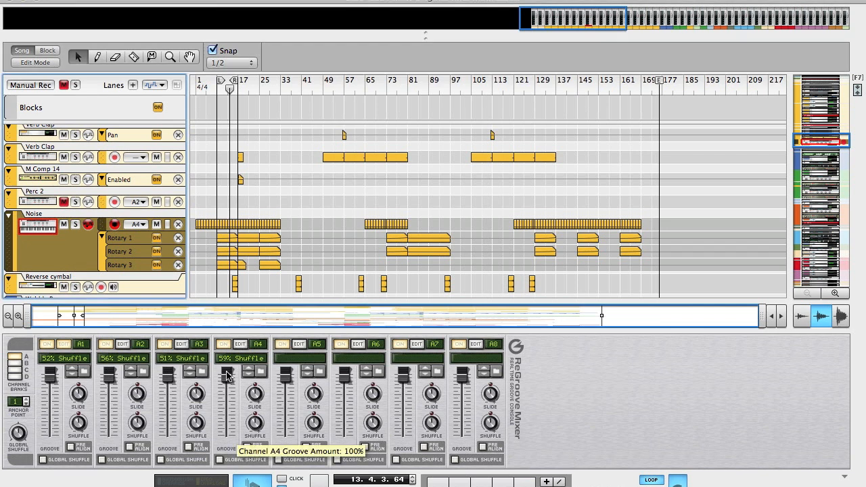
- Assign the Noise track's note lane to groove channel A 4 - 59% Shuffle
{"action": "left_click", "coordinate": [137, 227]}
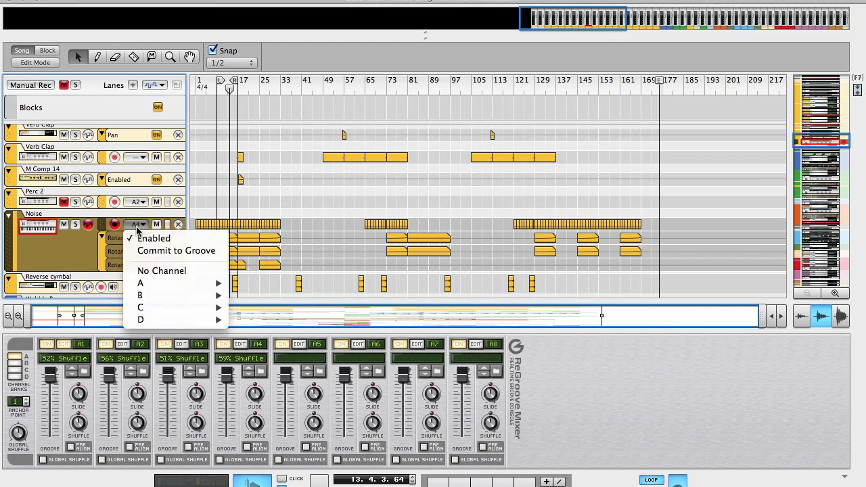
{"action": "mouse_move", "coordinate": [161, 290]}
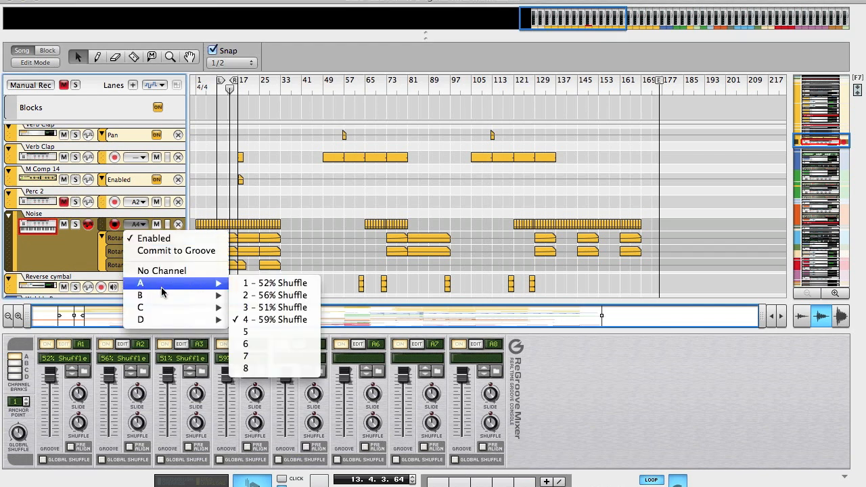
{"action": "left_click", "coordinate": [265, 317]}
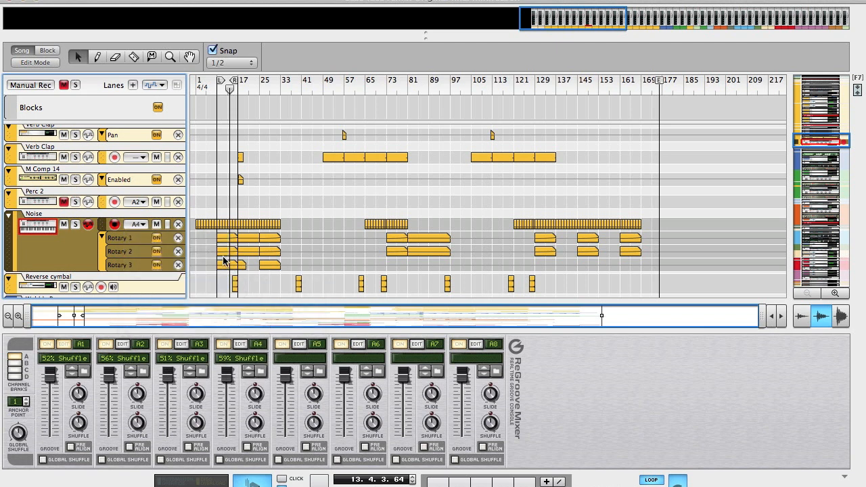
- Play the song from bar 1 and turn off the groove on the Noise track's note lane
{"action": "left_click", "coordinate": [196, 86]}
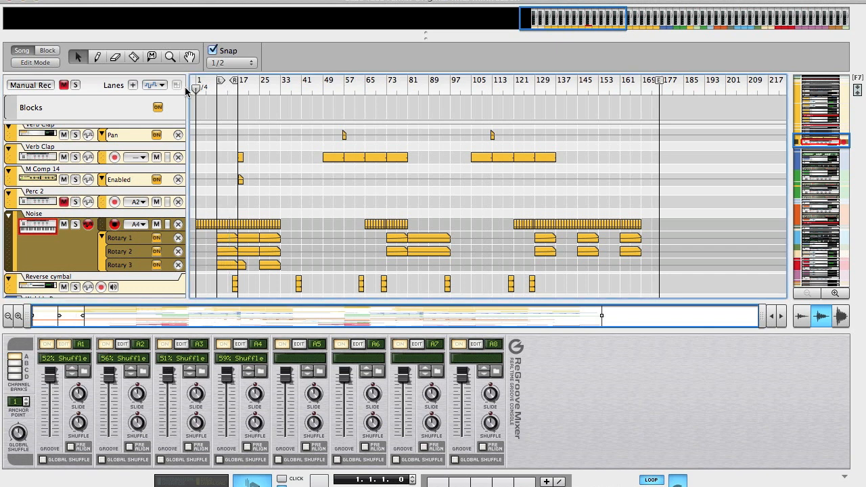
{"action": "key", "text": "space"}
{"action": "left_click", "coordinate": [137, 224]}
{"action": "left_click", "coordinate": [141, 241]}
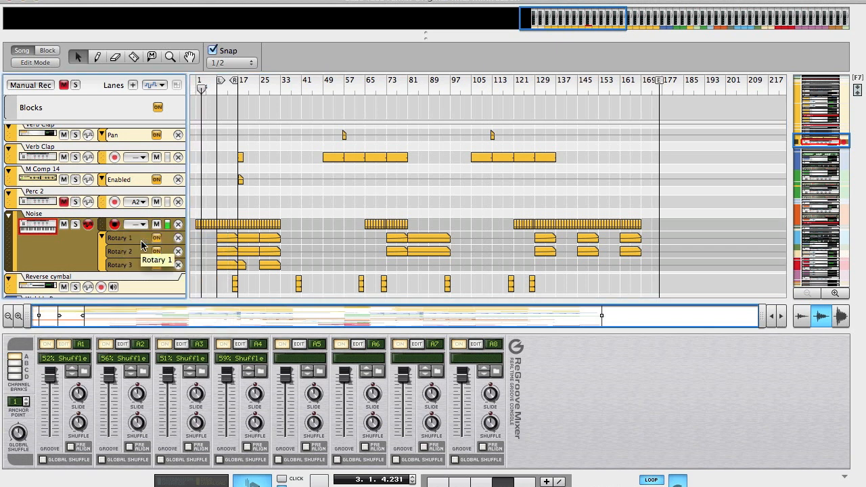
- Turn the groove back on for the Noise track's note lane
{"action": "left_click", "coordinate": [135, 223]}
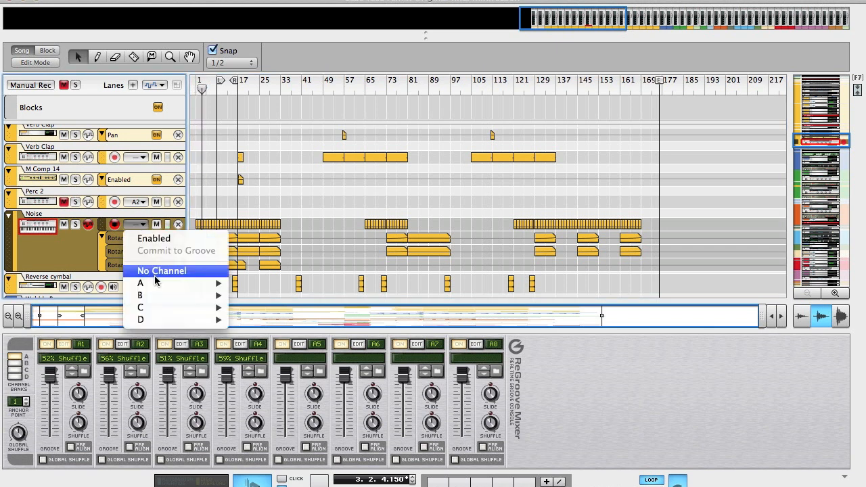
{"action": "mouse_move", "coordinate": [157, 283]}
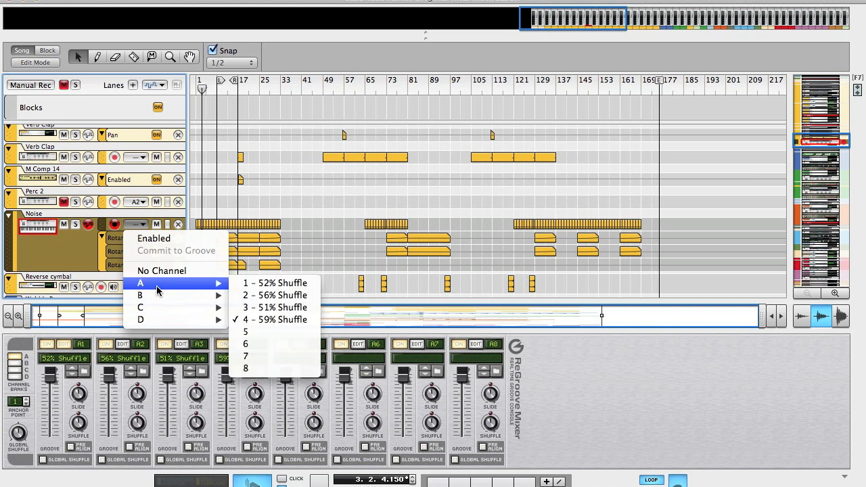
{"action": "left_click", "coordinate": [174, 239]}
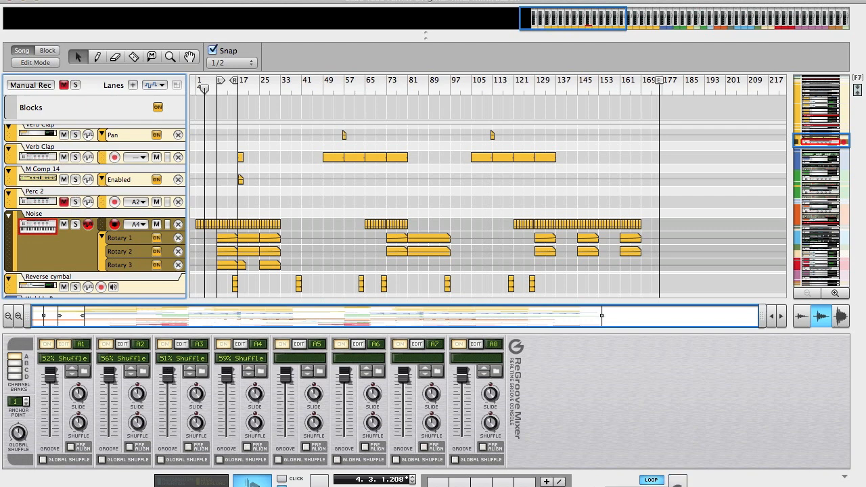
- Close the ReGroove Mixer and show the rack at full size at the Noise Combinator and its NN-19 sampler
{"action": "left_click", "coordinate": [677, 482]}
{"action": "key", "text": "F6"}
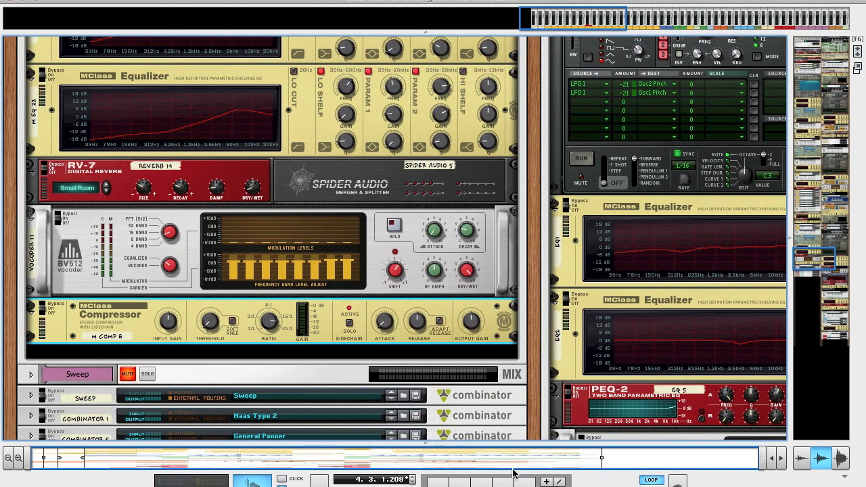
{"action": "scroll", "coordinate": [444, 253], "scroll_direction": "up", "scroll_amount": 10}
{"action": "scroll", "coordinate": [445, 253], "scroll_direction": "up", "scroll_amount": 5}
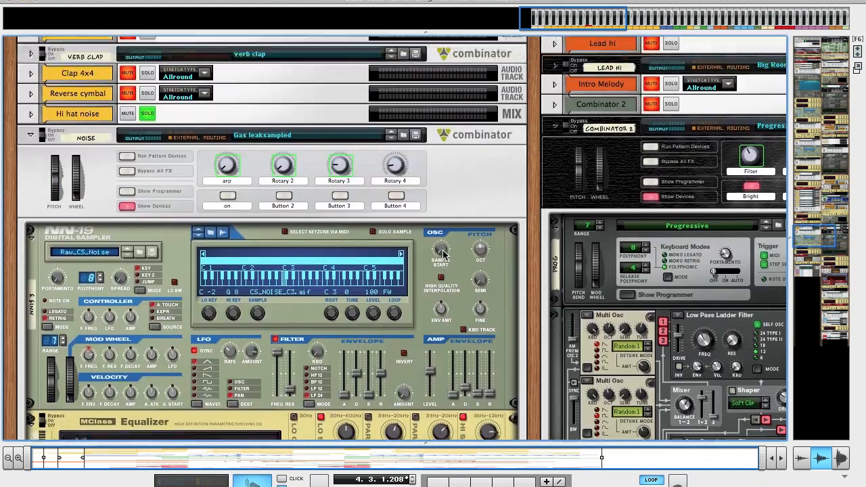
{"action": "scroll", "coordinate": [438, 313], "scroll_direction": "down", "scroll_amount": 3}
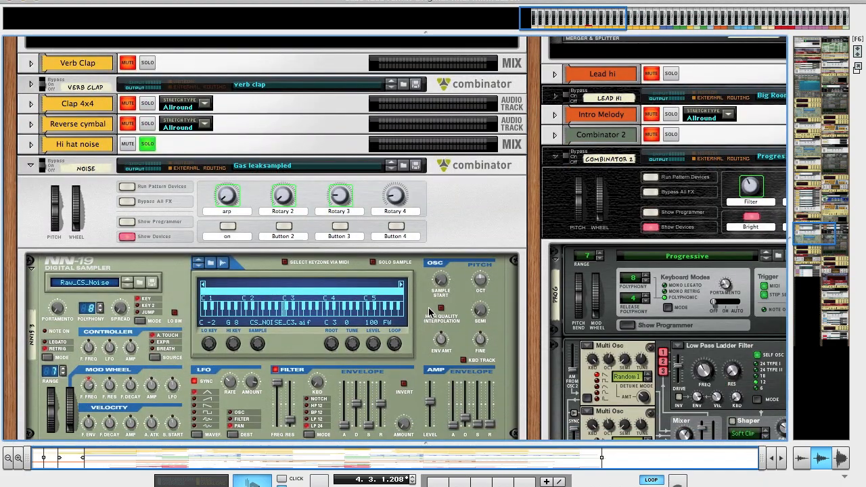
{"action": "scroll", "coordinate": [433, 308], "scroll_direction": "down", "scroll_amount": 2}
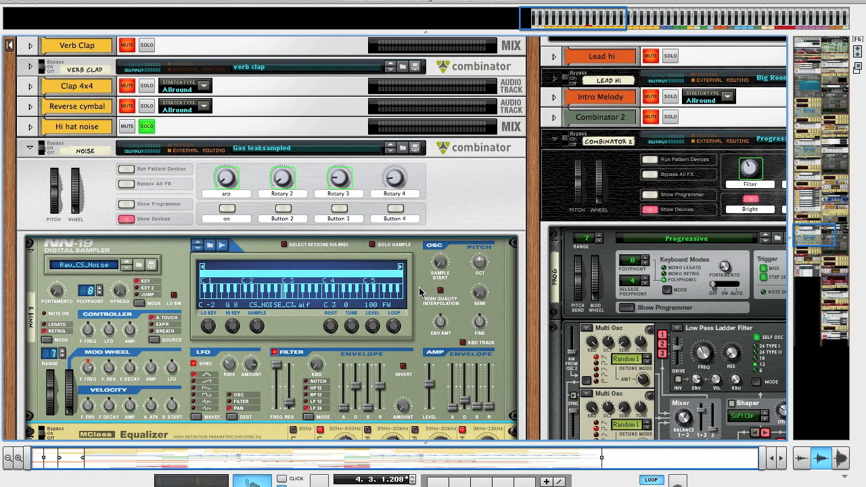
- Hide the devices inside the Noise Combinator in the rack
{"action": "scroll", "coordinate": [424, 217], "scroll_direction": "down", "scroll_amount": 3}
{"action": "scroll", "coordinate": [424, 217], "scroll_direction": "down", "scroll_amount": 1}
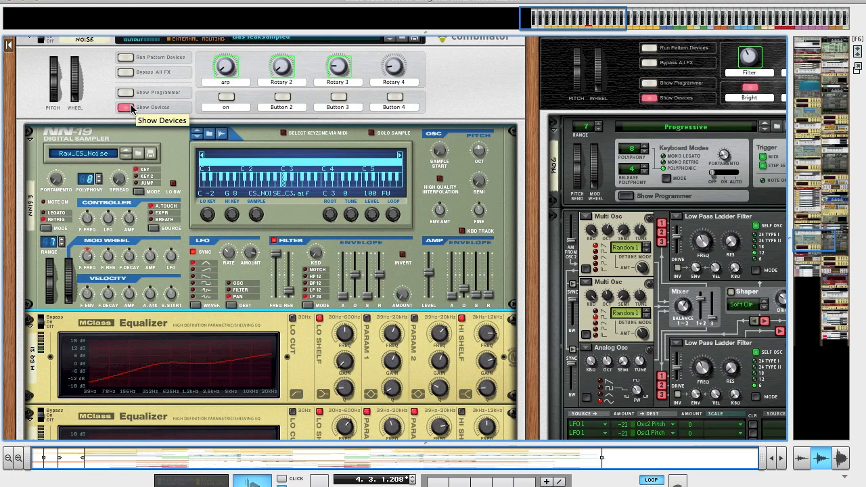
{"action": "left_click", "coordinate": [131, 110]}
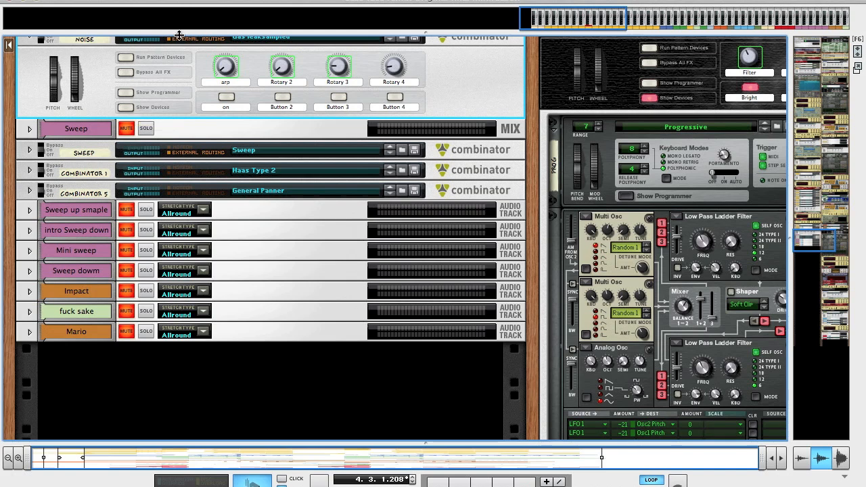
{"action": "scroll", "coordinate": [171, 142], "scroll_direction": "up", "scroll_amount": 5}
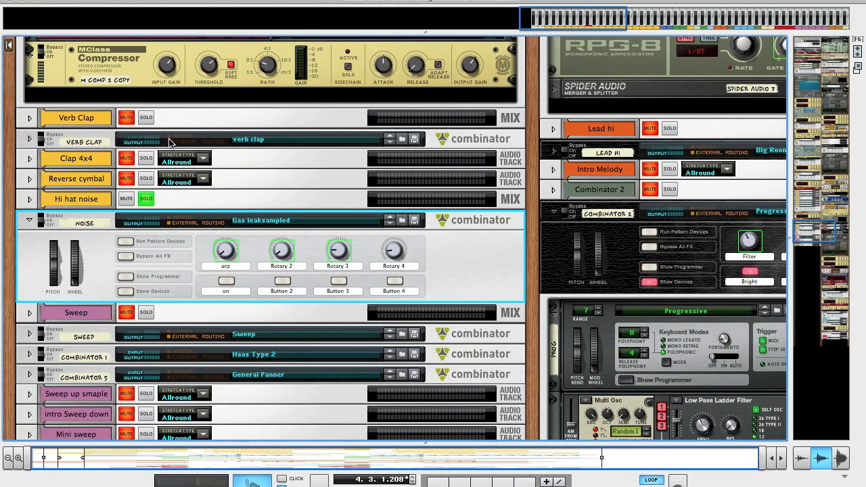